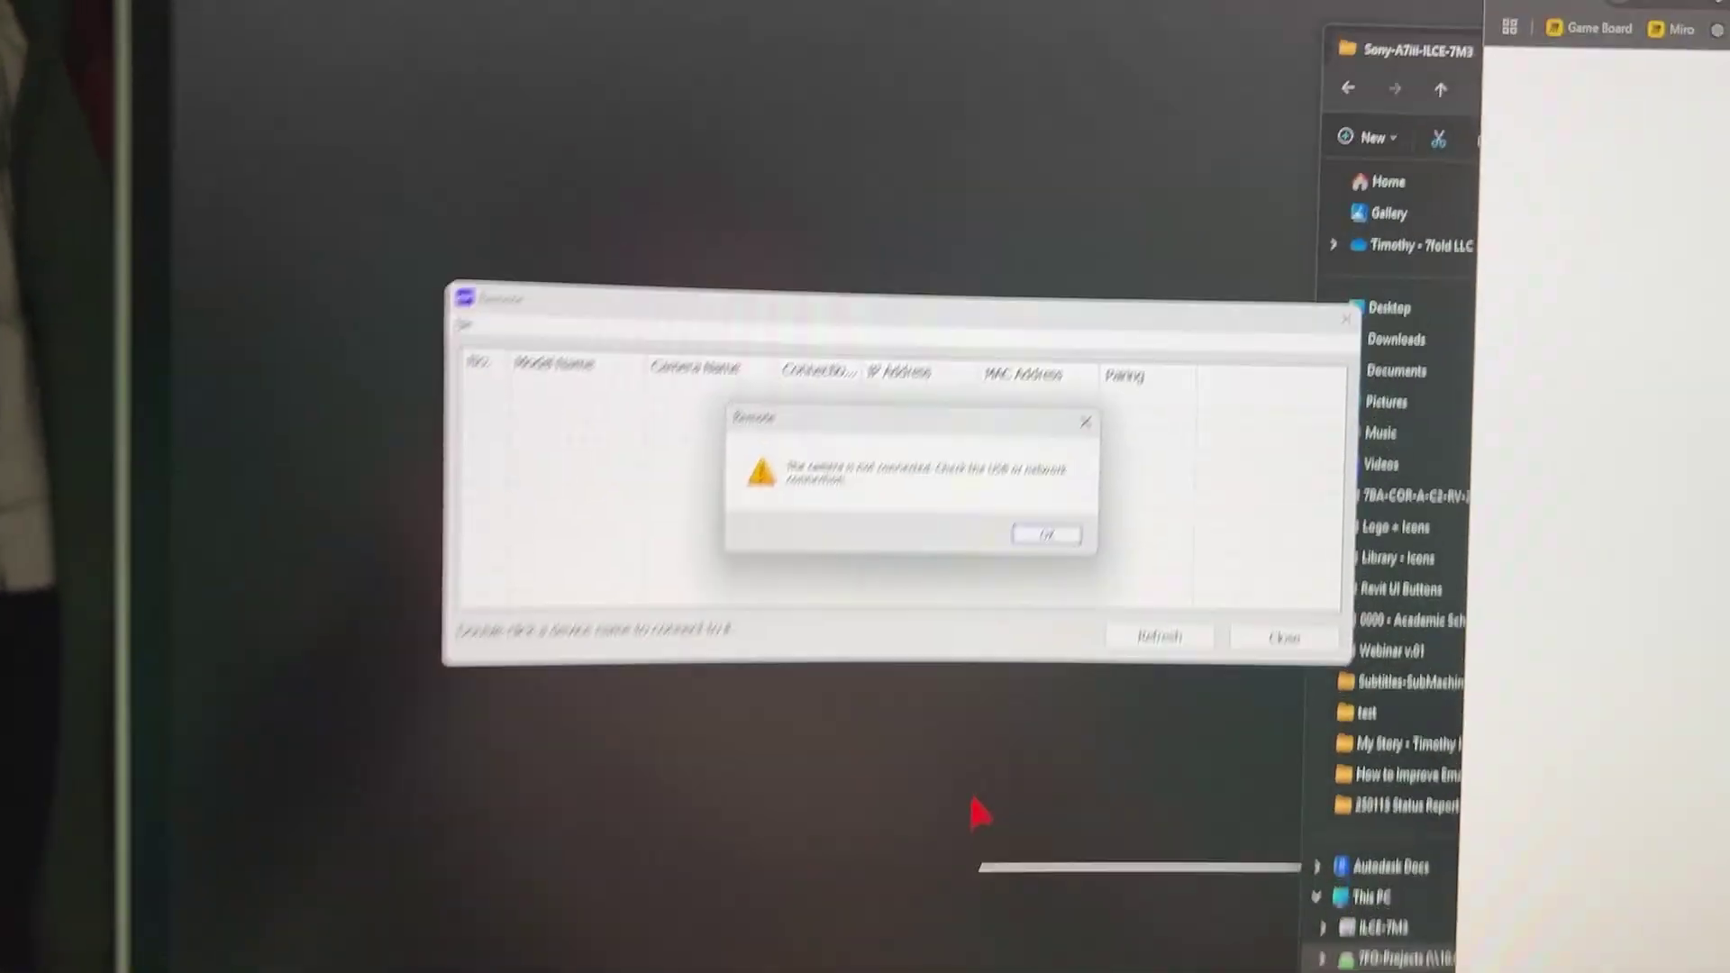
Step: Dismiss the camera-not-connected warning so the ILCE-7M3 can appear in the list
{"action": "left_click", "coordinate": [1024, 506]}
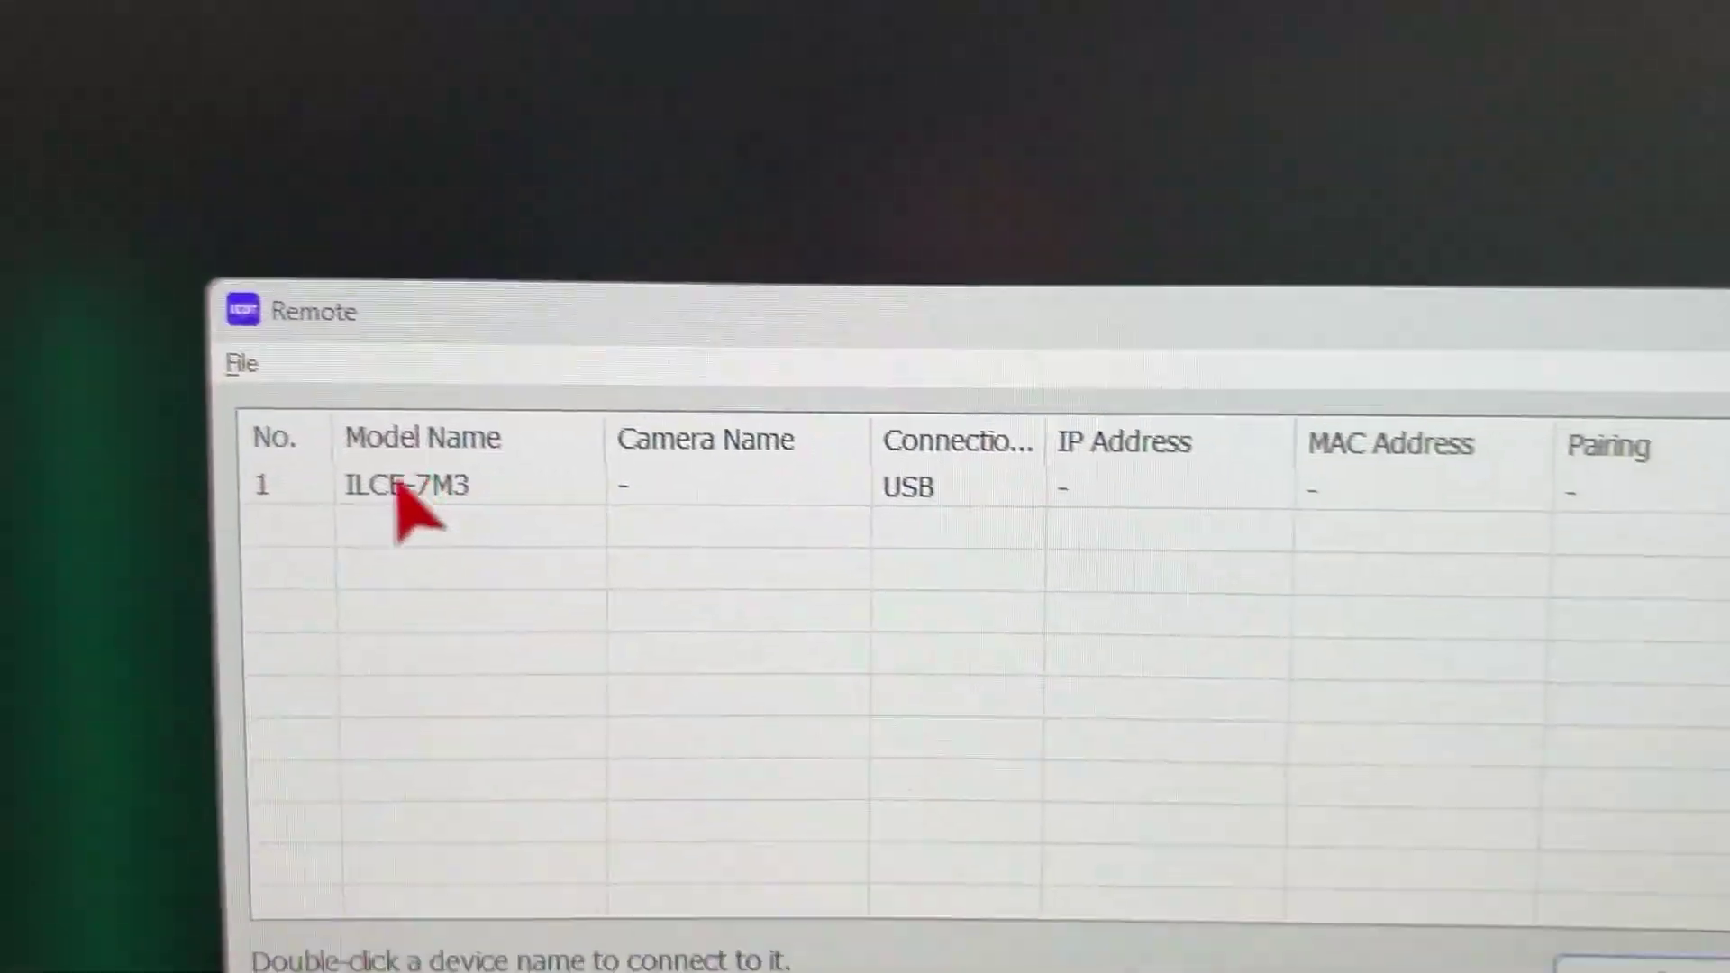
Step: Connect to the ILCE-7M3 from the USB device list
{"action": "double_click", "coordinate": [364, 474]}
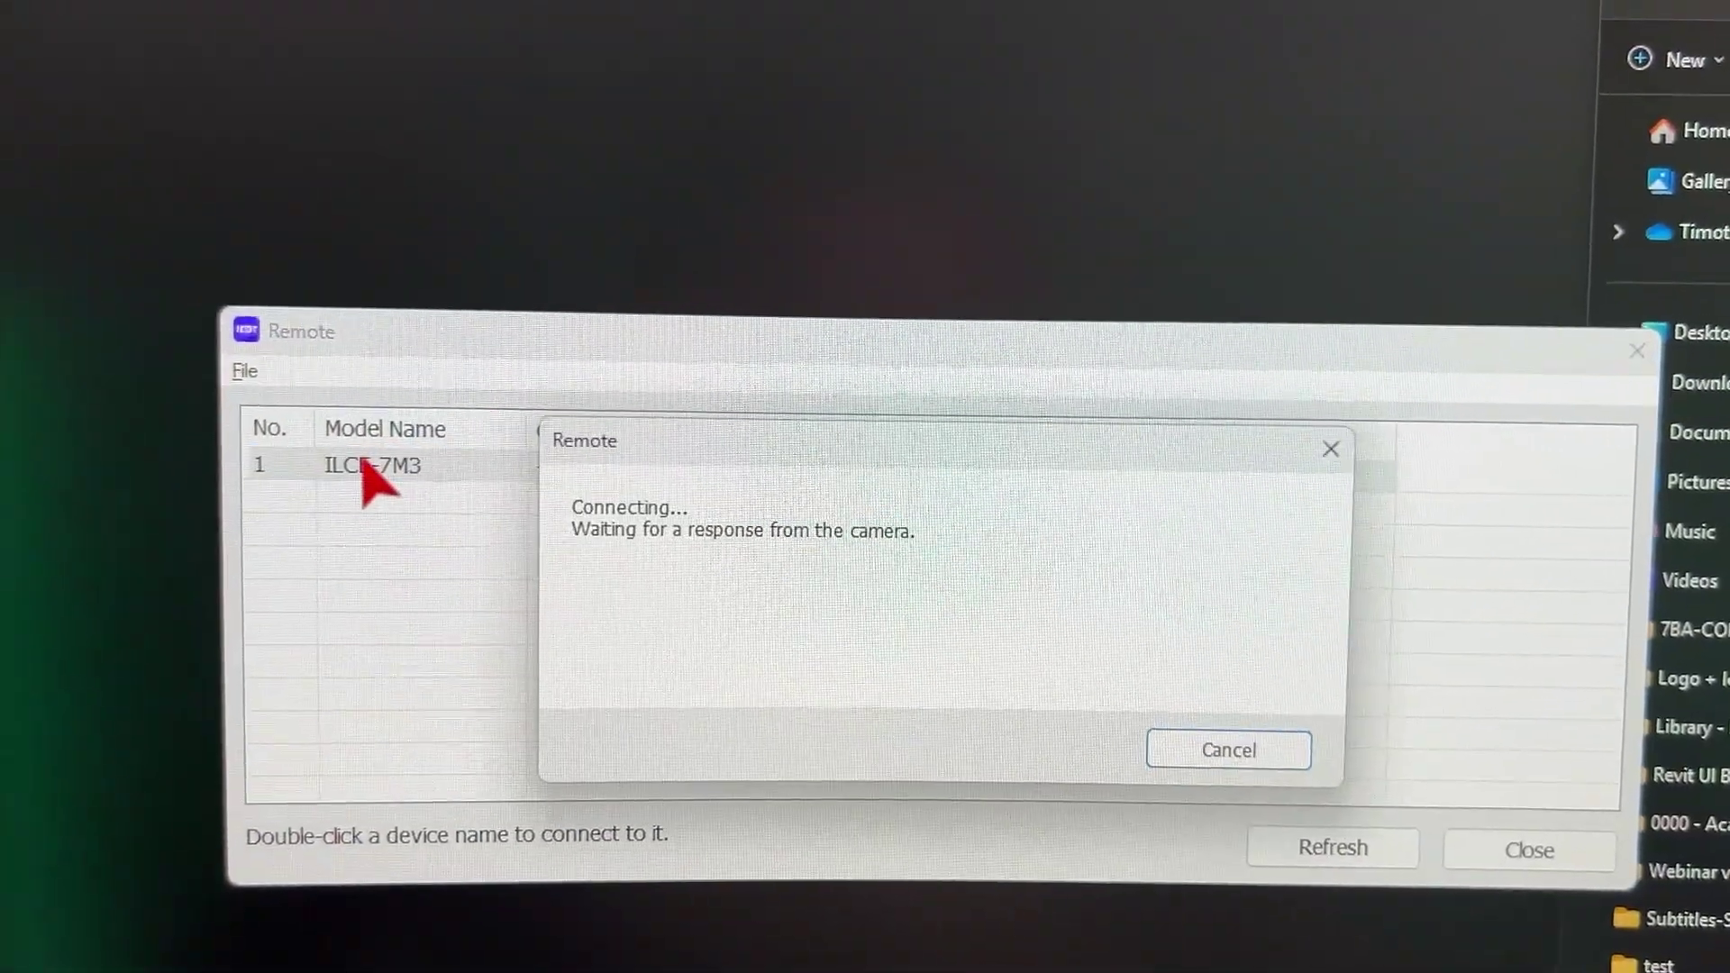